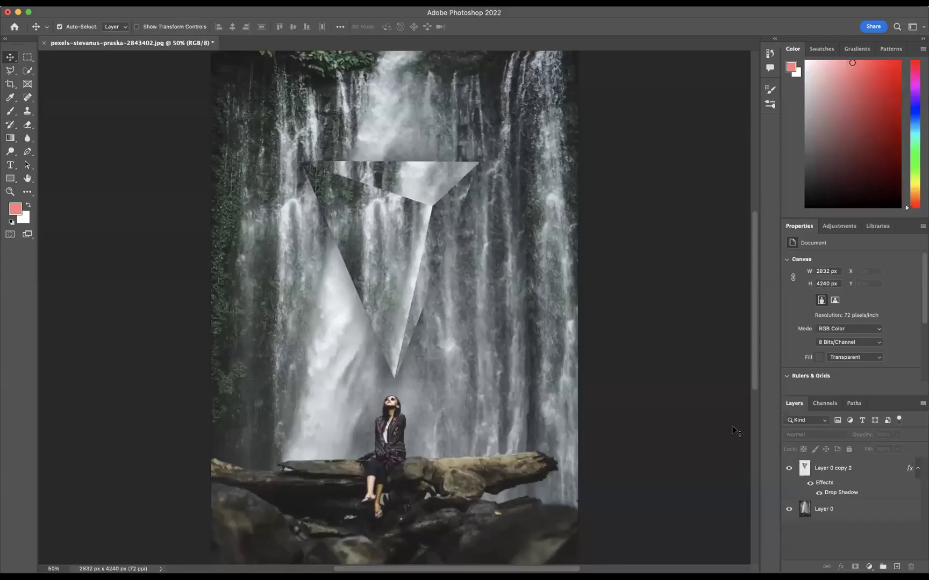
Delete the Layer 0 copy 2 pyramid layer and zoom out to the whole waterfall photo
{"action": "left_click", "coordinate": [839, 468]}
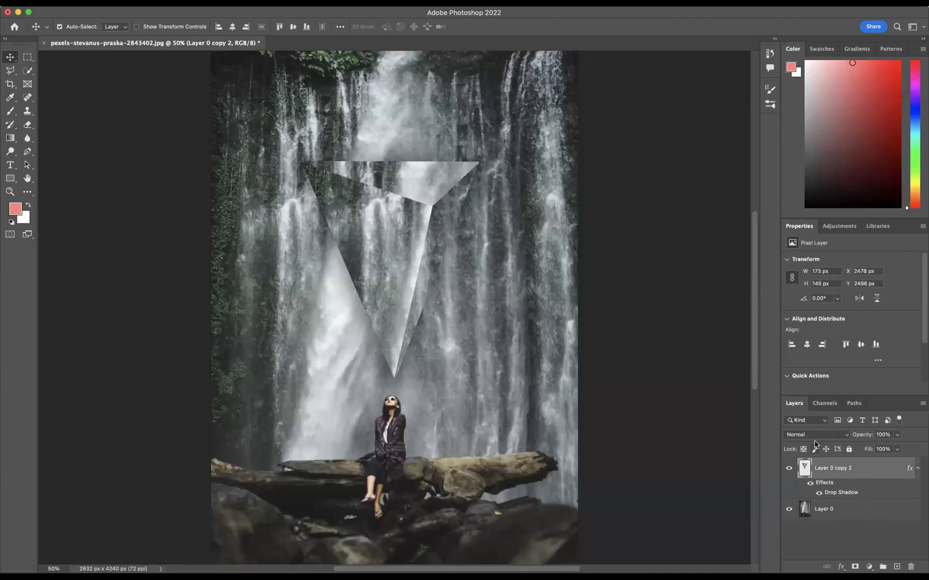
{"action": "left_click", "coordinate": [911, 568]}
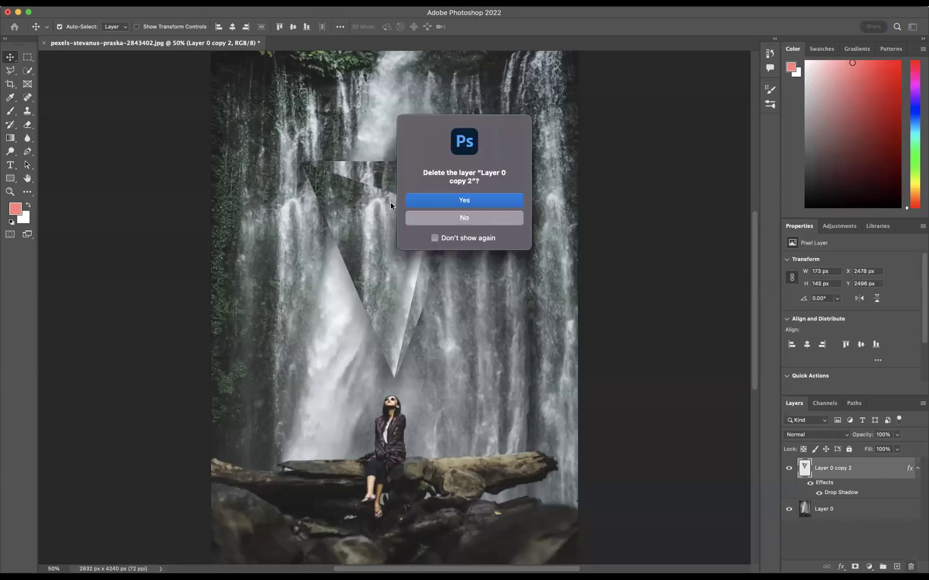
{"action": "left_click", "coordinate": [439, 200]}
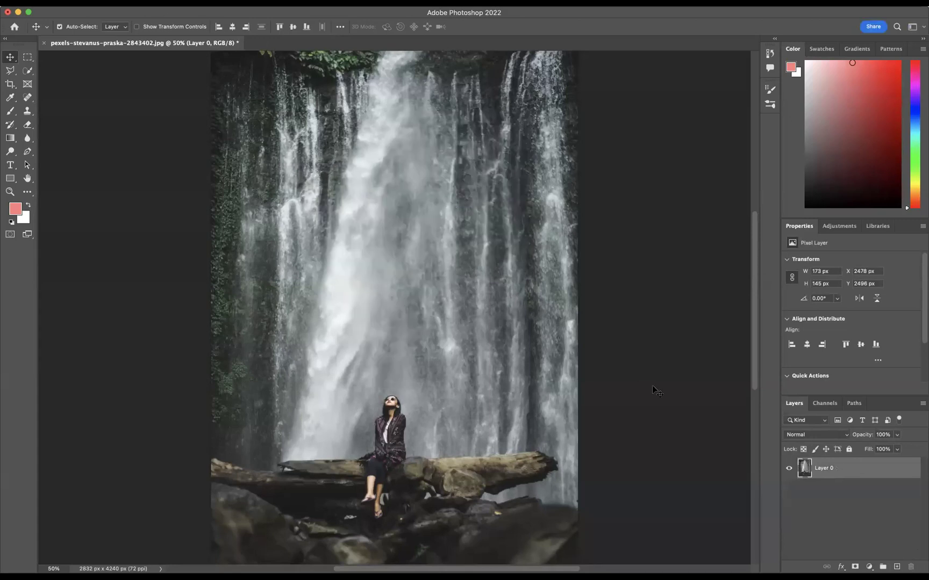
{"action": "key", "text": "super+minus"}
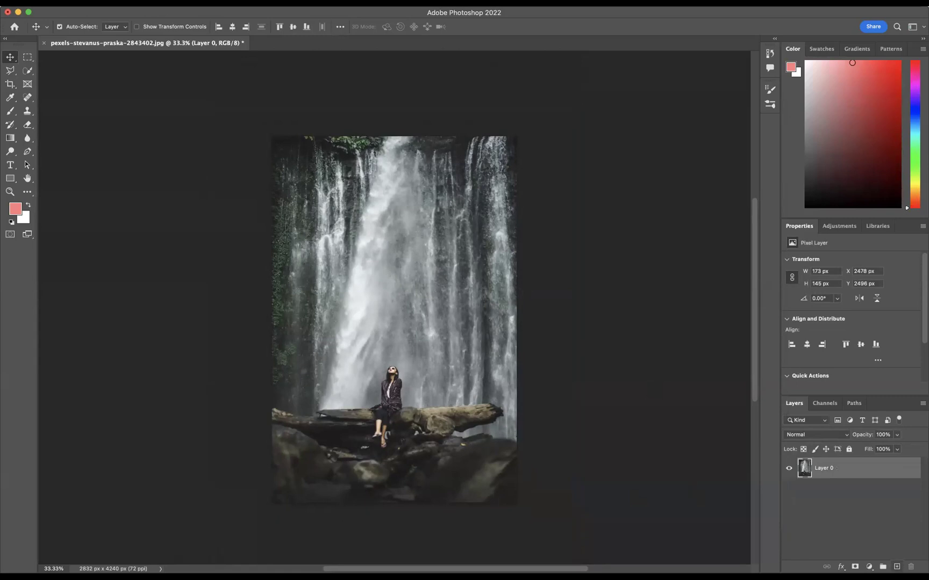
On new Layer 1, select a thin Polygonal Lasso triangle across the upper waterfall and fill it black
{"action": "key", "text": "alt+shift+super+n"}
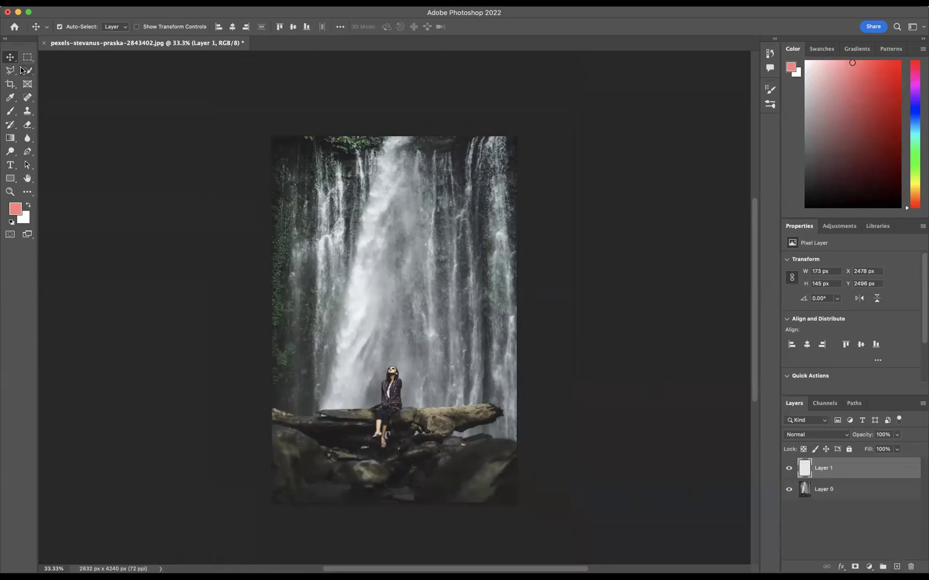
{"action": "left_click_drag", "start_coordinate": [10, 70], "coordinate": [51, 80]}
{"action": "left_click", "coordinate": [326, 209]}
{"action": "left_click", "coordinate": [417, 228]}
{"action": "left_click", "coordinate": [454, 209]}
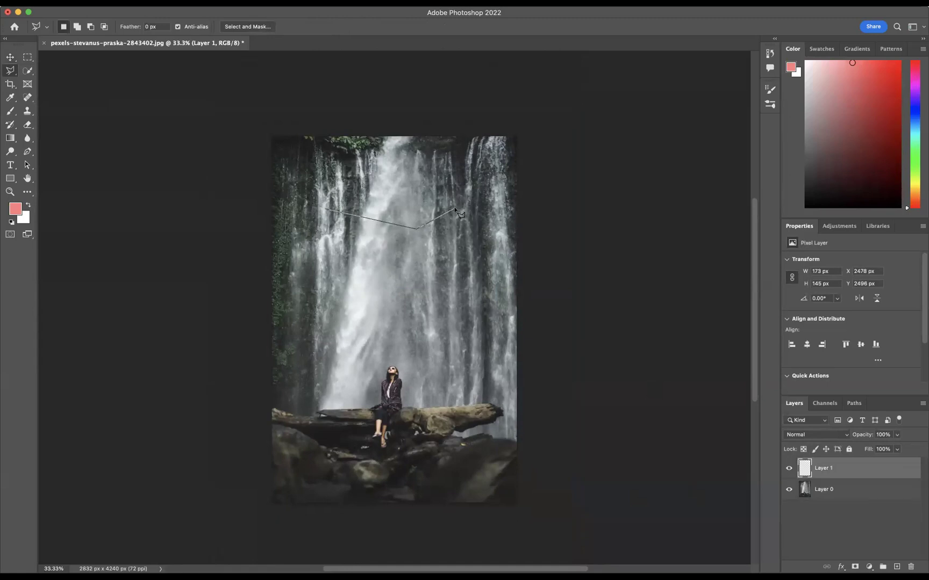
{"action": "left_click", "coordinate": [325, 210]}
{"action": "key", "text": "shift+BackSpace"}
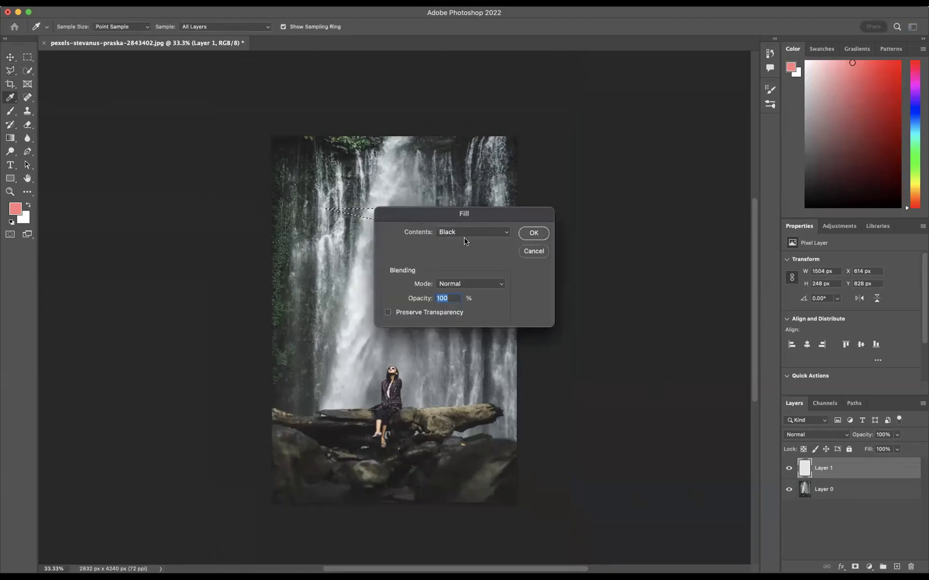
{"action": "left_click", "coordinate": [534, 233]}
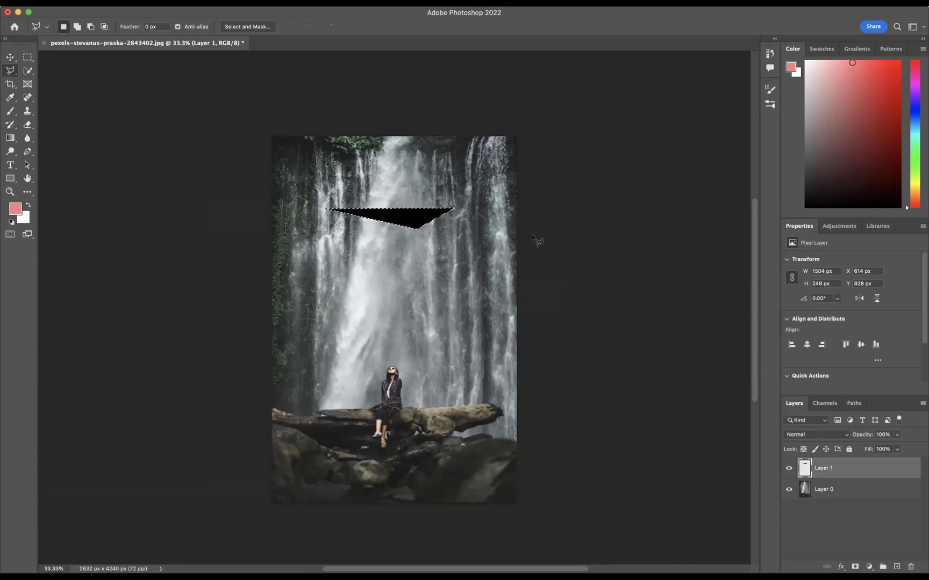
On new Layer 2, fill a black Polygonal Lasso triangle reaching down toward the woman, then deselect
{"action": "key", "text": "super+d"}
{"action": "key", "text": "super+shift+alt+n"}
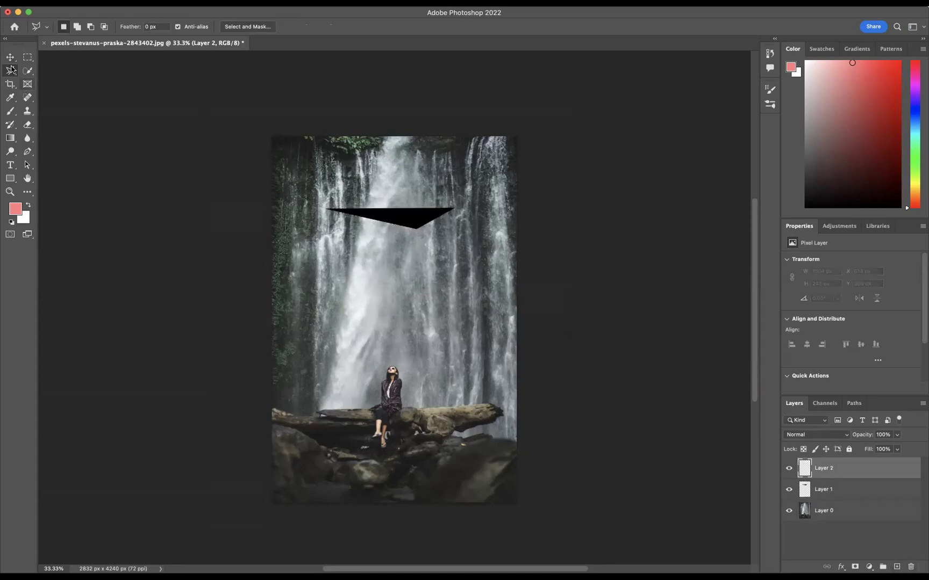
{"action": "left_click_drag", "start_coordinate": [10, 72], "coordinate": [59, 97]}
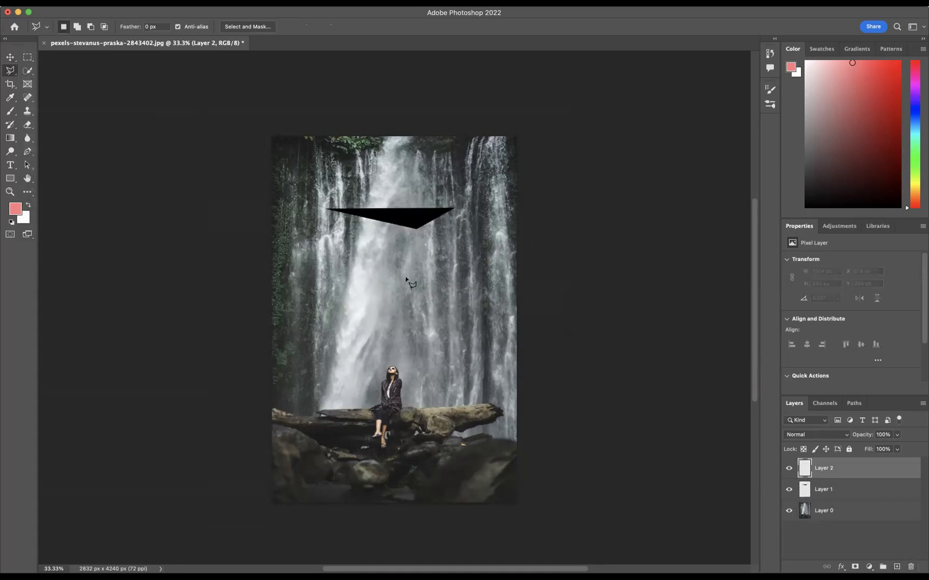
{"action": "left_click", "coordinate": [417, 229]}
{"action": "left_click", "coordinate": [394, 351]}
{"action": "left_click", "coordinate": [328, 209]}
{"action": "left_click", "coordinate": [421, 234]}
{"action": "key", "text": "shift+BackSpace"}
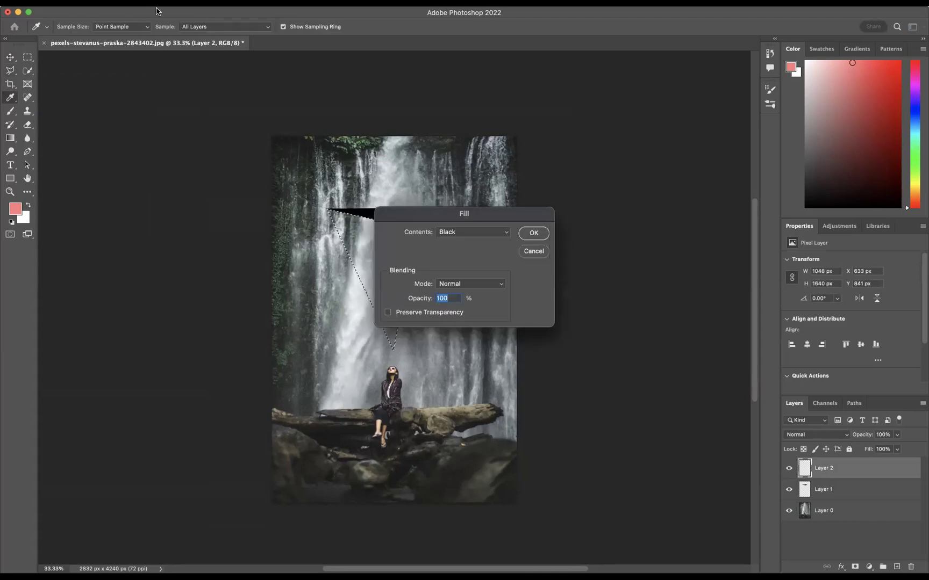
{"action": "left_click", "coordinate": [532, 233]}
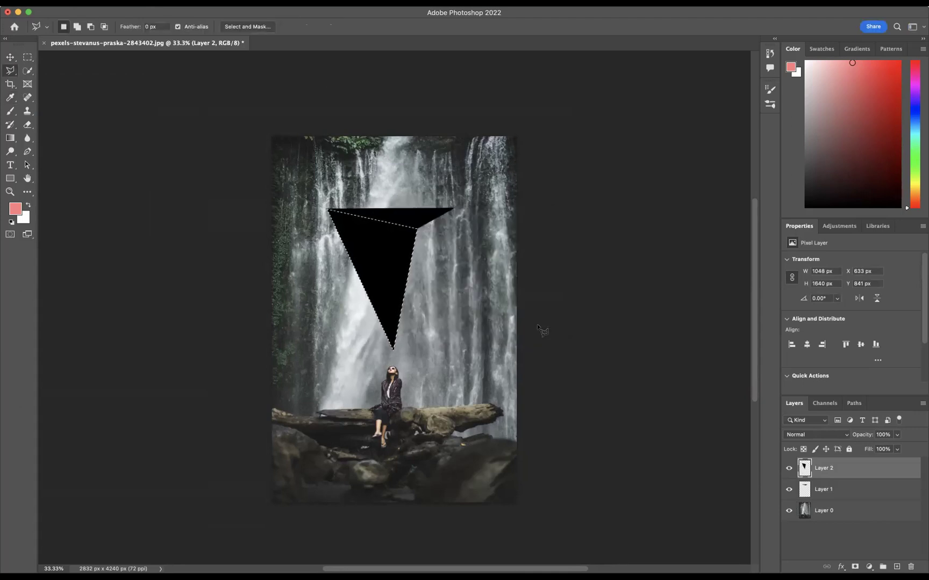
{"action": "key", "text": "super+d"}
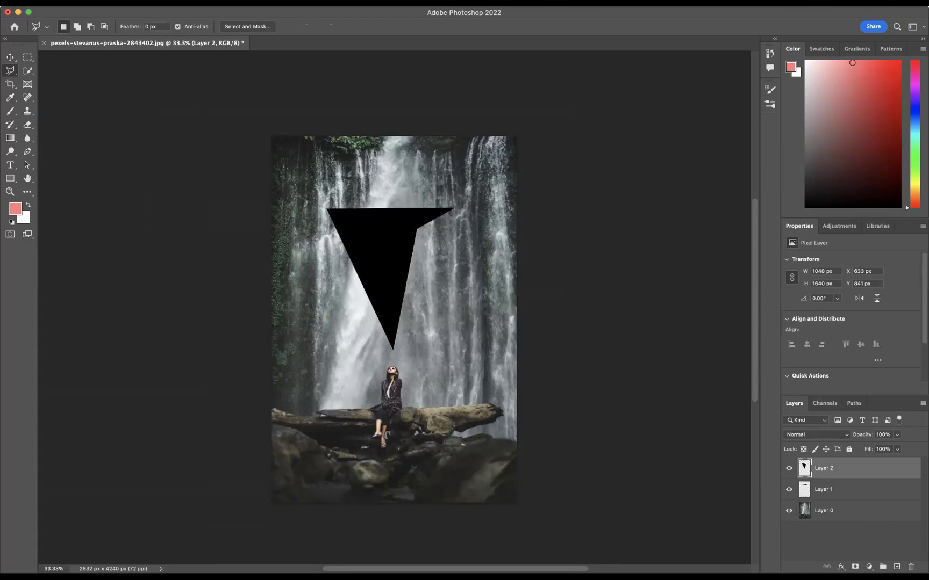
On new Layer 3, fill the right-face triangle black down to the bottom tip, then deselect
{"action": "left_click", "coordinate": [897, 567]}
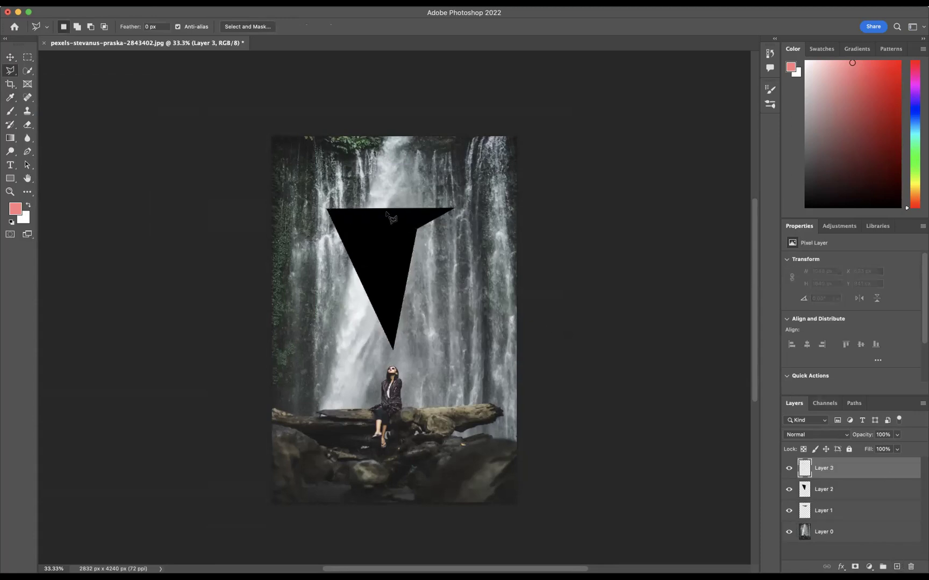
{"action": "left_click", "coordinate": [454, 209]}
{"action": "left_click", "coordinate": [393, 349]}
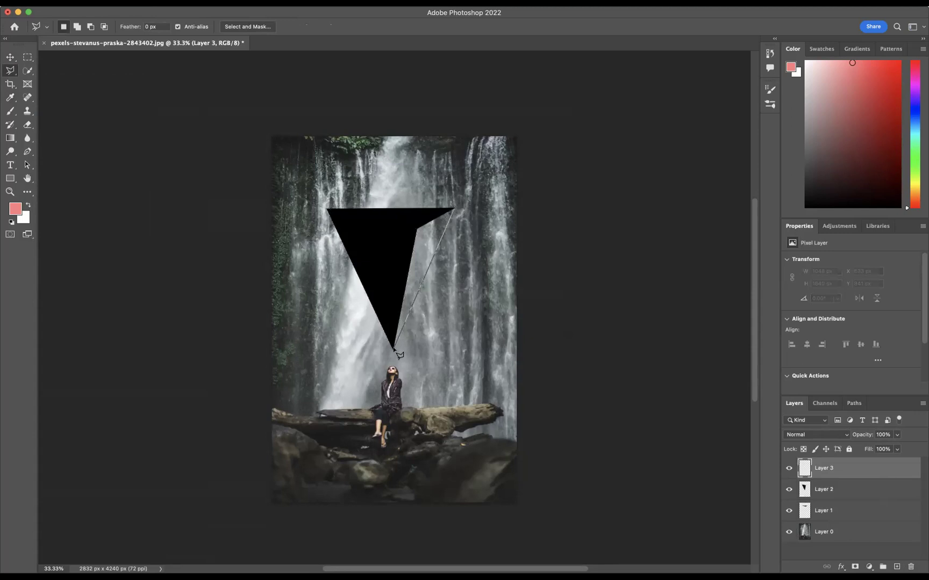
{"action": "left_click", "coordinate": [416, 229]}
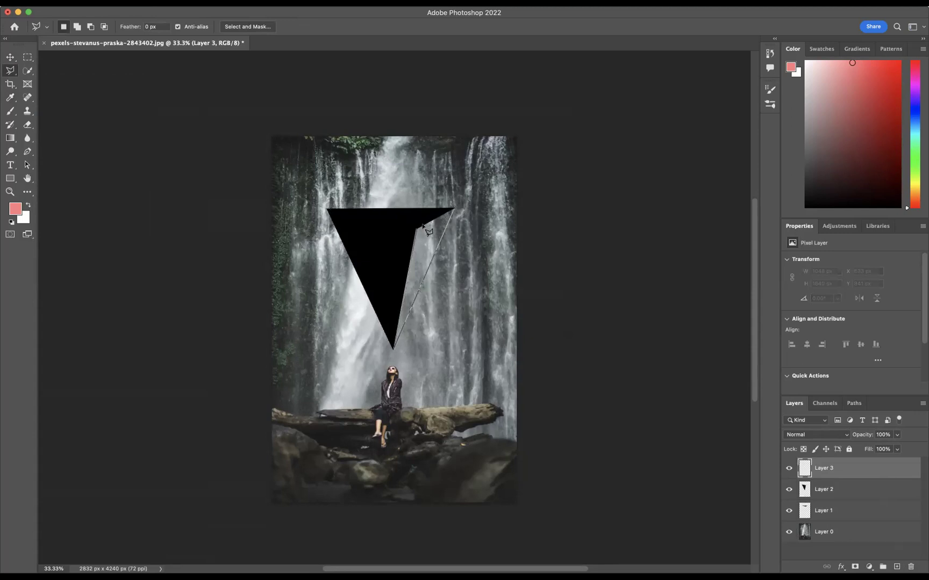
{"action": "left_click", "coordinate": [457, 214]}
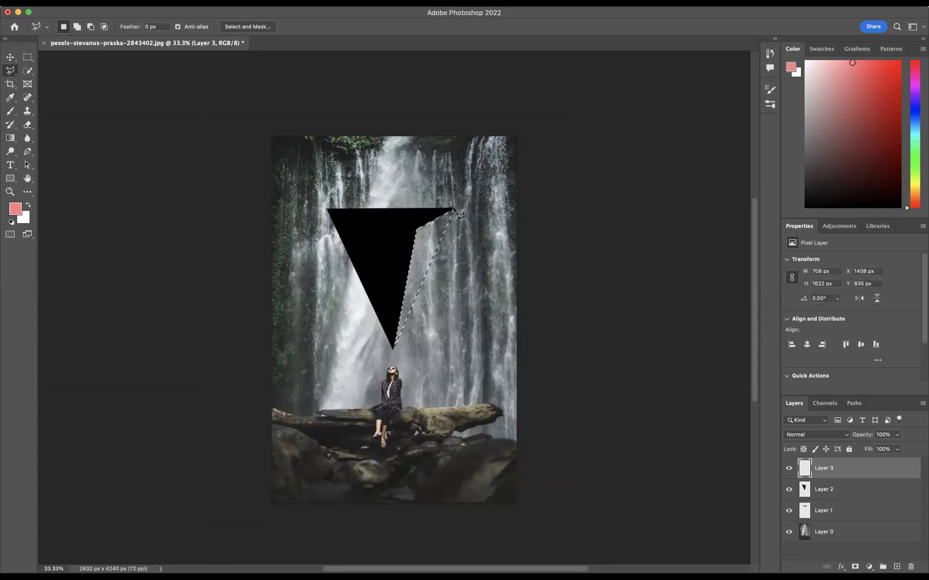
{"action": "key", "text": "shift+BackSpace"}
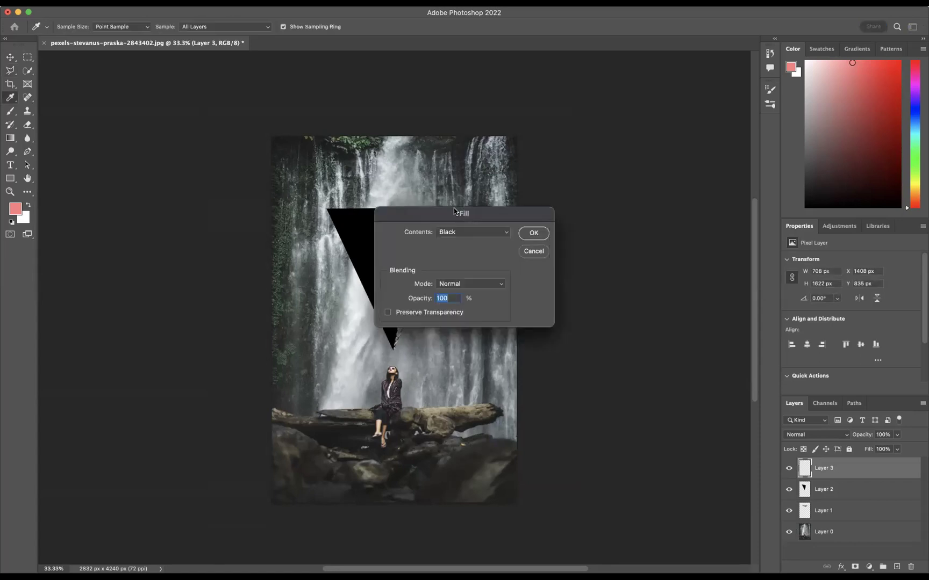
{"action": "left_click", "coordinate": [531, 233]}
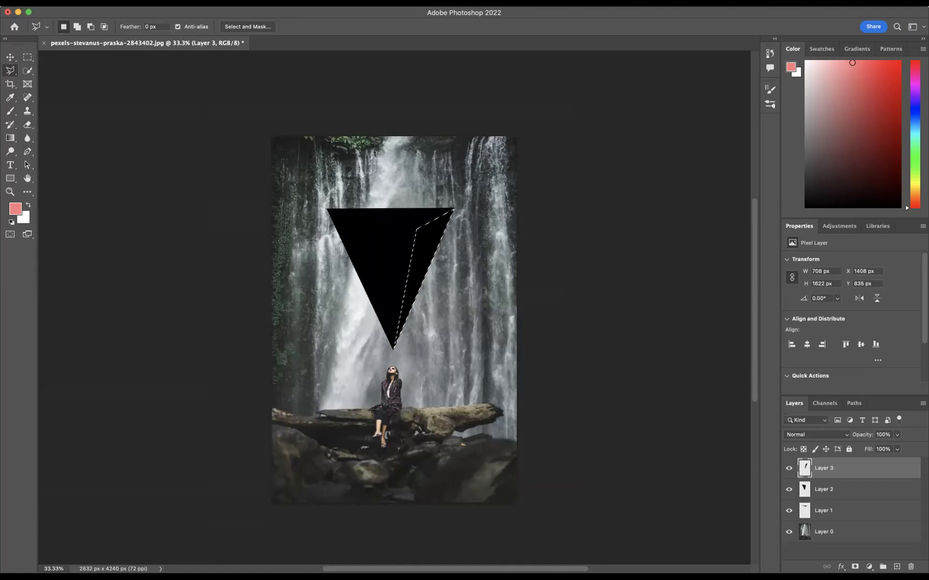
{"action": "key", "text": "super+d"}
Duplicate Layer 0 and reorder the copies, placing Layer 0 copy 2 above Layer 2 and Layer 0 copy above Layer 1
{"action": "left_click", "coordinate": [827, 532]}
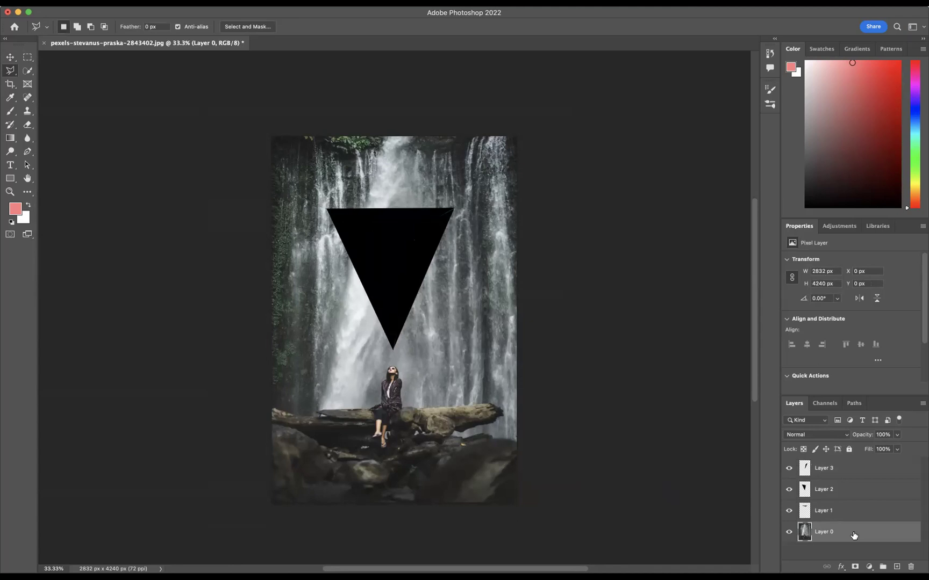
{"action": "key", "text": "ctrl+j"}
{"action": "key", "text": "ctrl+j"}
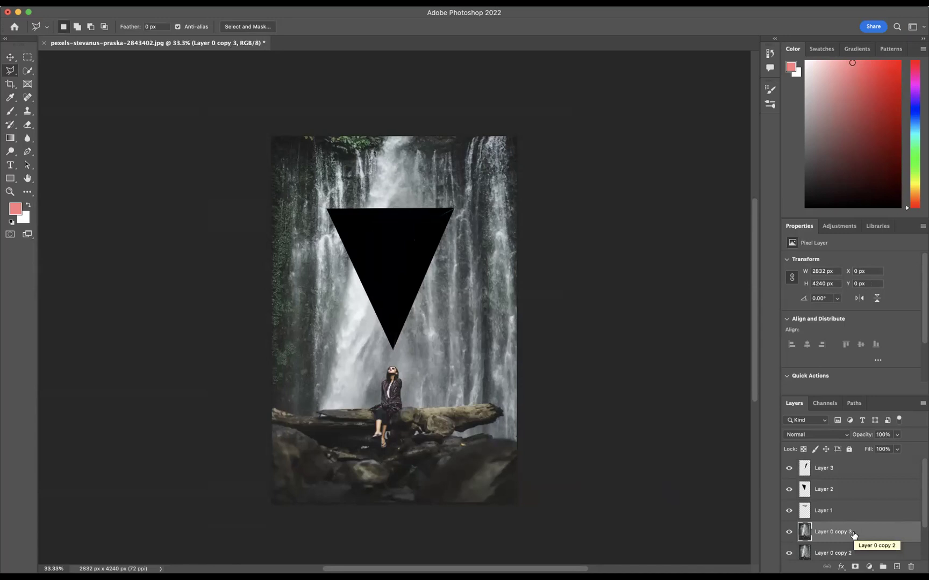
{"action": "left_click_drag", "start_coordinate": [860, 533], "coordinate": [850, 462]}
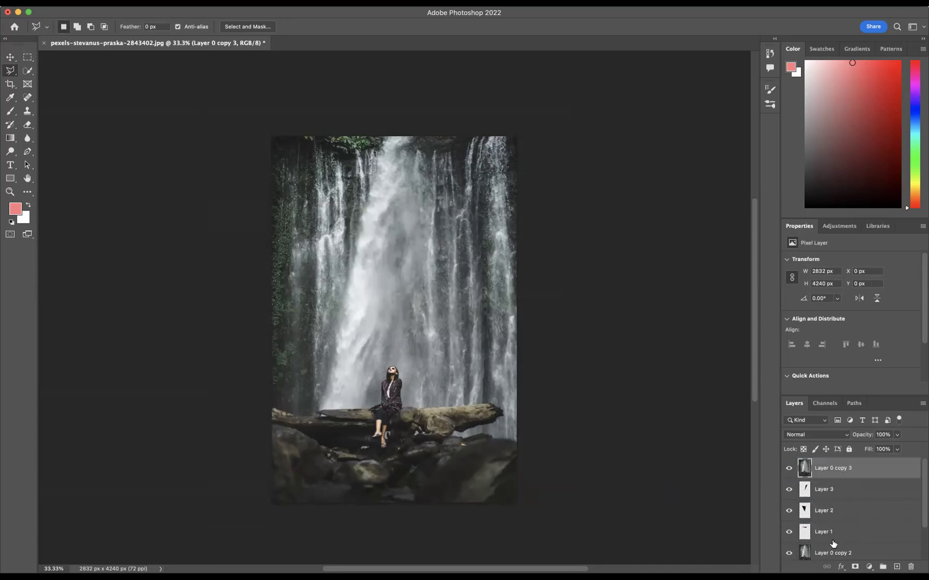
{"action": "left_click_drag", "start_coordinate": [831, 554], "coordinate": [829, 500]}
{"action": "scroll", "coordinate": [923, 526], "scroll_direction": "down", "scroll_amount": 1}
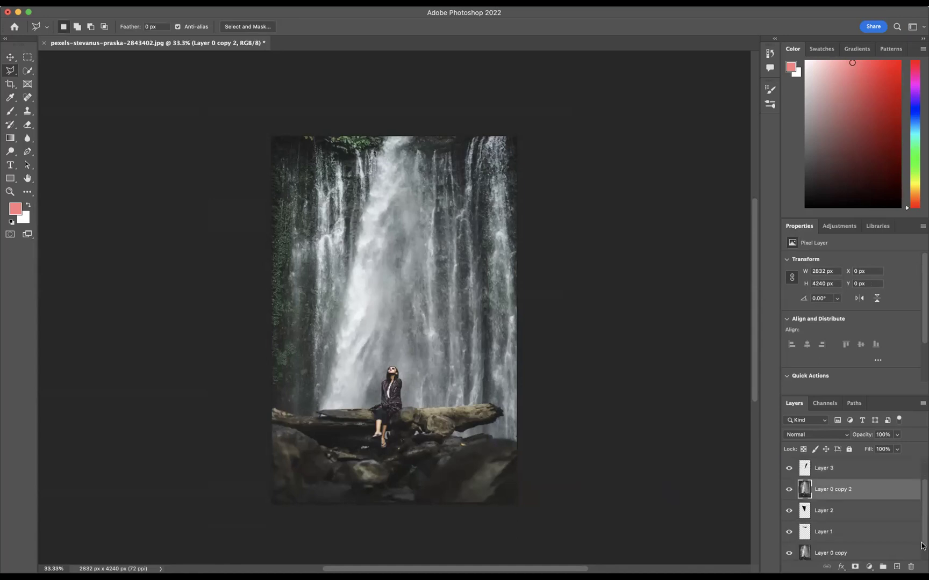
{"action": "left_click", "coordinate": [844, 553]}
{"action": "scroll", "coordinate": [921, 550], "scroll_direction": "down", "scroll_amount": 1}
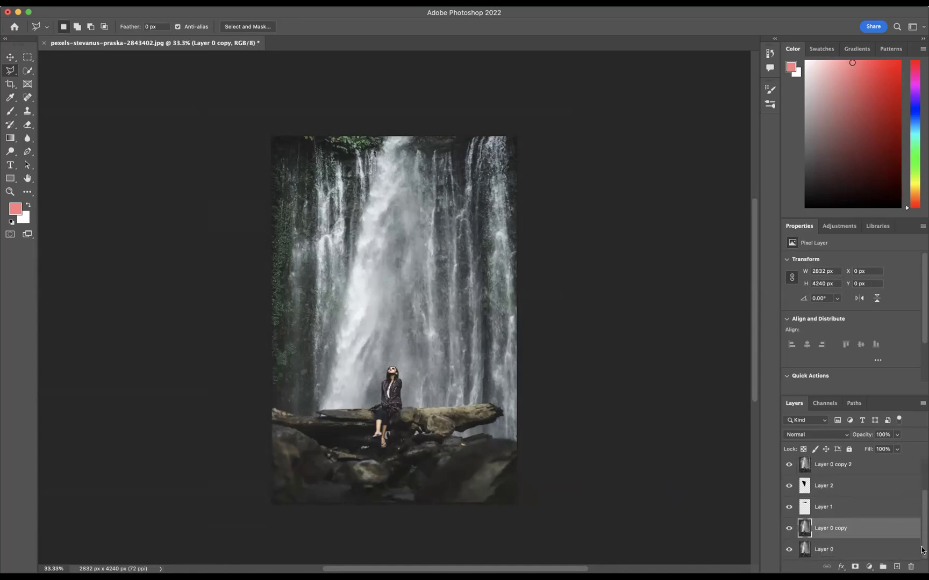
{"action": "left_click_drag", "start_coordinate": [832, 529], "coordinate": [826, 501]}
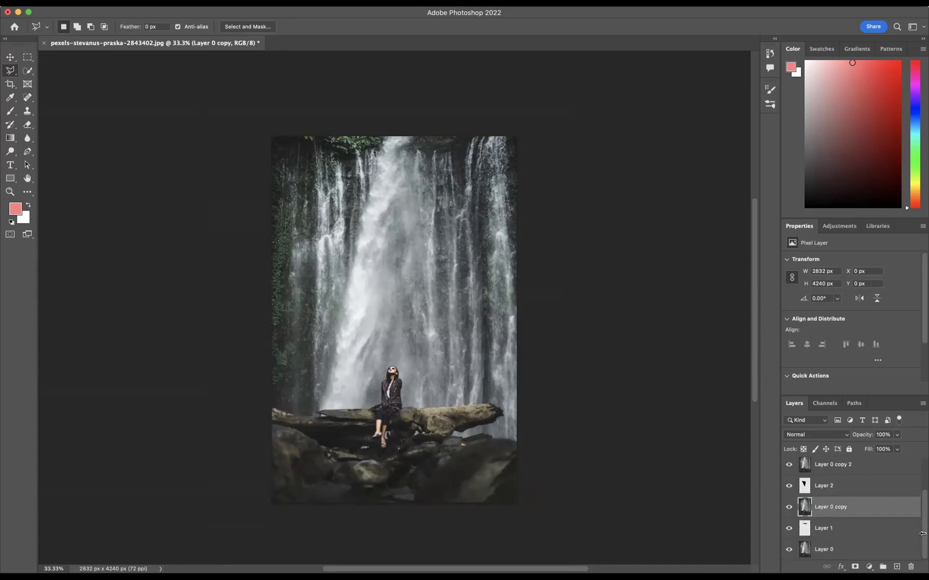
{"action": "scroll", "coordinate": [922, 536], "scroll_direction": "up", "scroll_amount": 2}
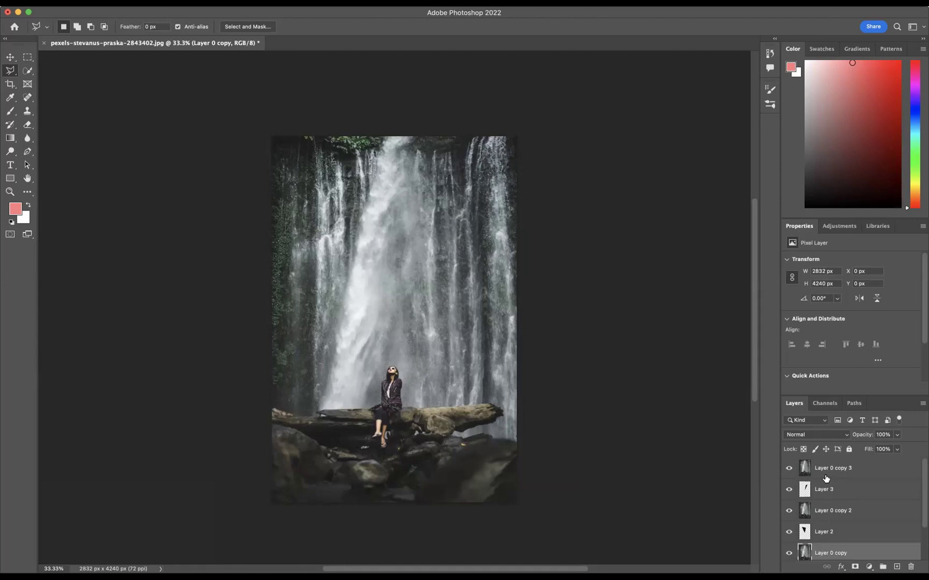
Clip Layer 0 copy 3 into Layer 3 and Layer 0 copy 2 into Layer 2
{"action": "left_click_drag", "start_coordinate": [824, 479], "coordinate": [824, 474]}
{"action": "left_click", "coordinate": [824, 473], "text": "alt"}
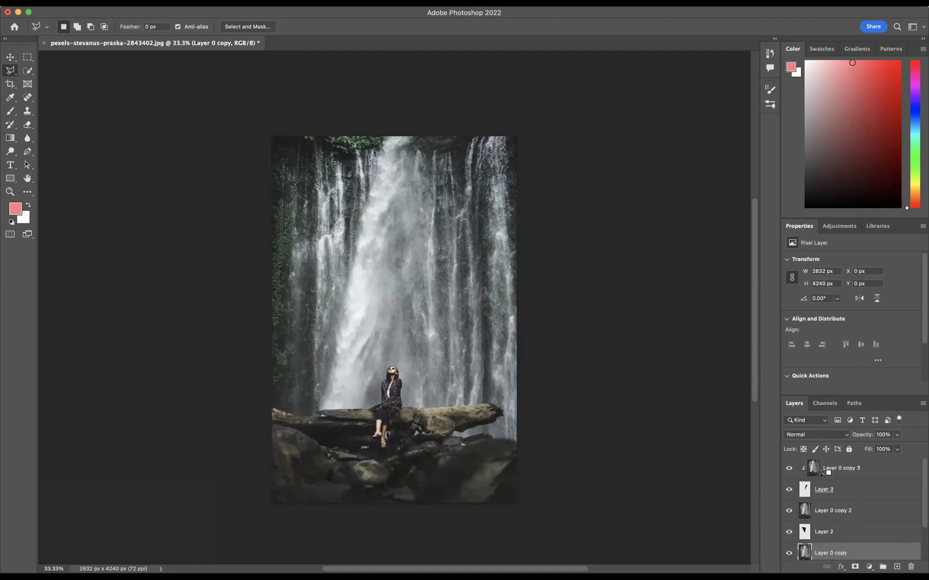
{"action": "left_click_drag", "start_coordinate": [826, 521], "coordinate": [821, 515]}
{"action": "left_click", "coordinate": [821, 517], "text": "alt"}
{"action": "scroll", "coordinate": [923, 528], "scroll_direction": "down", "scroll_amount": 2}
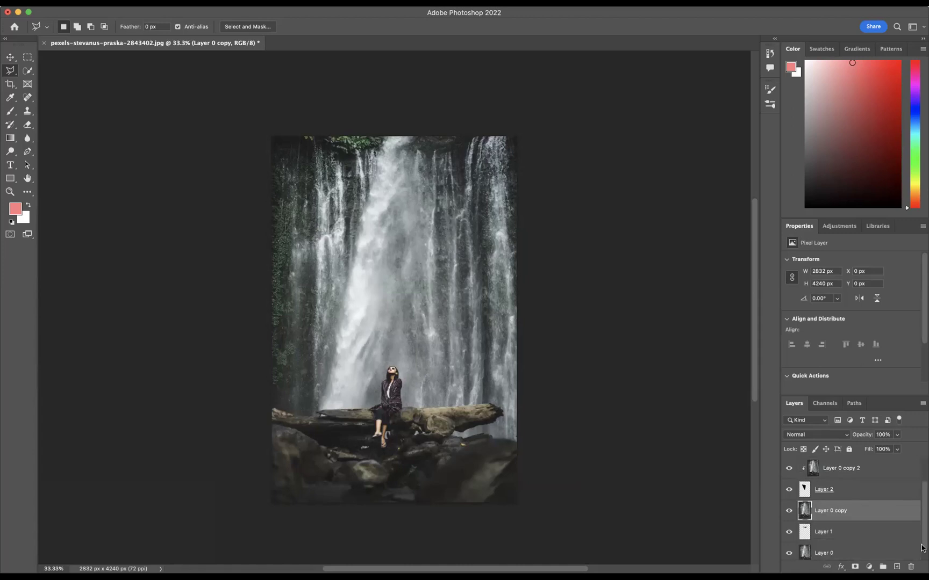
Clip Layer 0 copy into Layer 1 and shift Layer 0 copy 3's photo within its triangle
{"action": "left_click", "coordinate": [822, 517], "text": "alt"}
{"action": "key", "text": "v"}
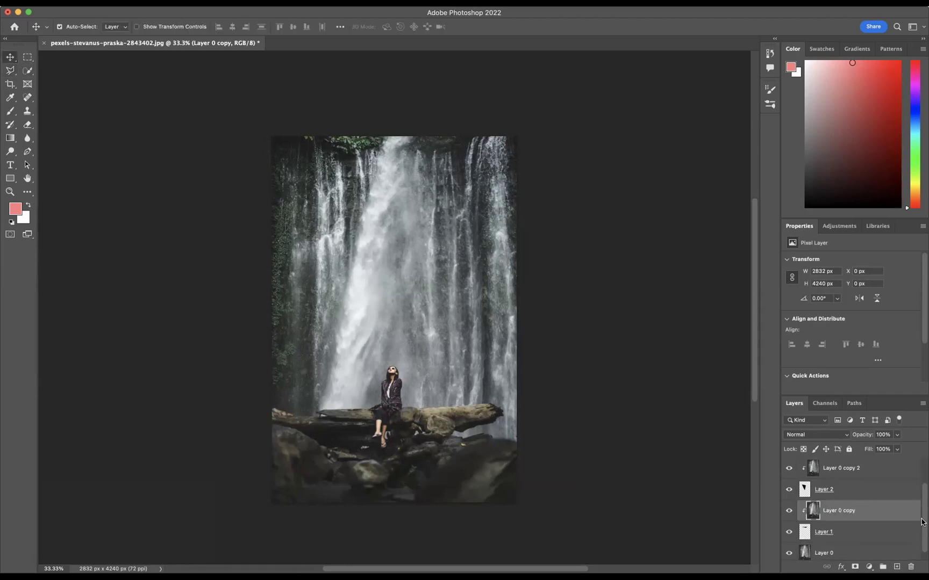
{"action": "scroll", "coordinate": [838, 505], "scroll_direction": "up", "scroll_amount": 2}
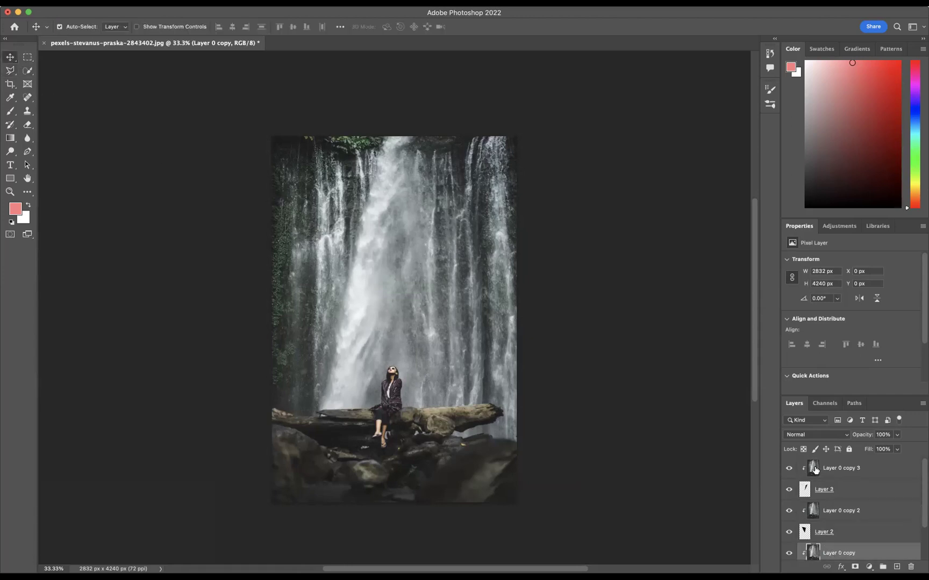
{"action": "left_click", "coordinate": [838, 469]}
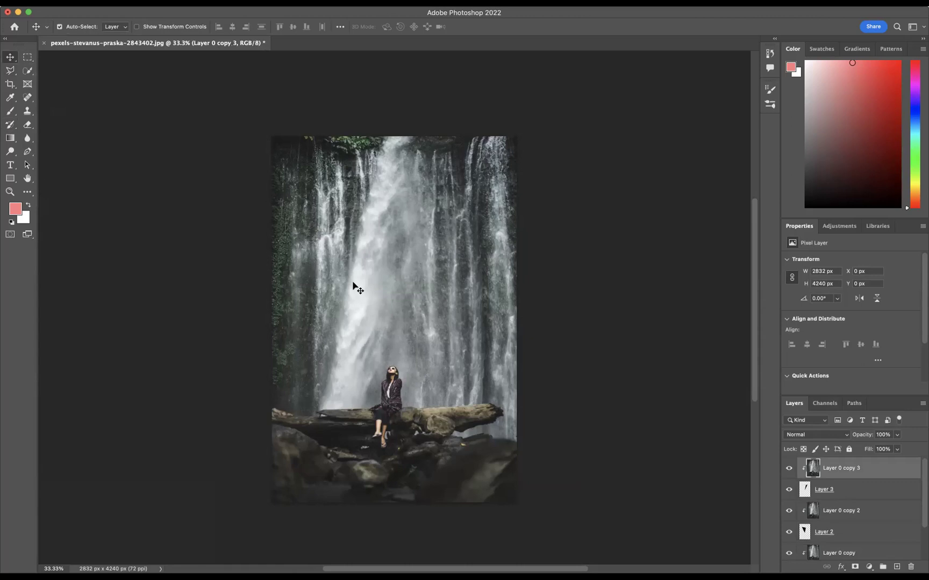
{"action": "left_click_drag", "start_coordinate": [409, 290], "coordinate": [367, 237]}
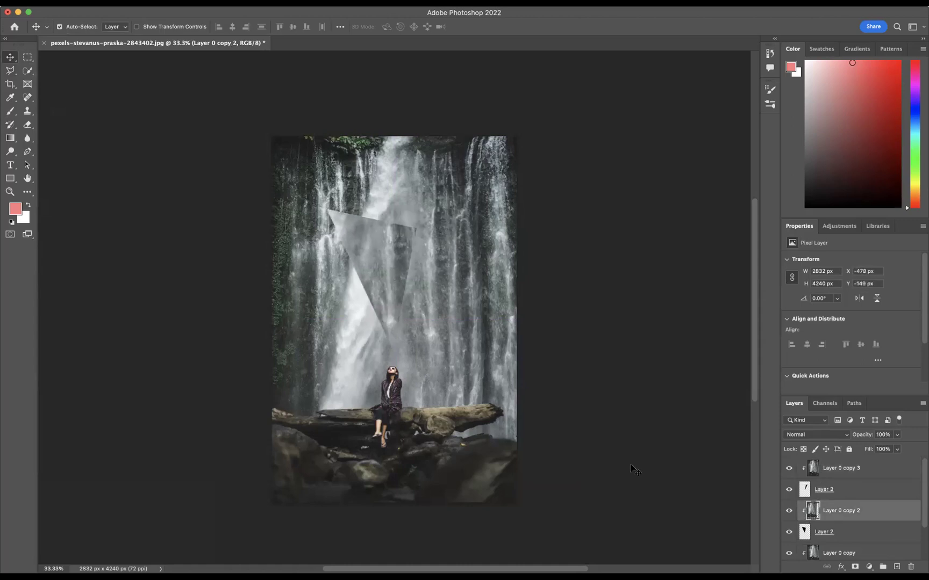
Offset Layer 0 copy and Layer 0 copy 3 further, then select all pyramid layers down to Layer 1
{"action": "left_click", "coordinate": [821, 476]}
{"action": "left_click_drag", "start_coordinate": [391, 213], "coordinate": [421, 206]}
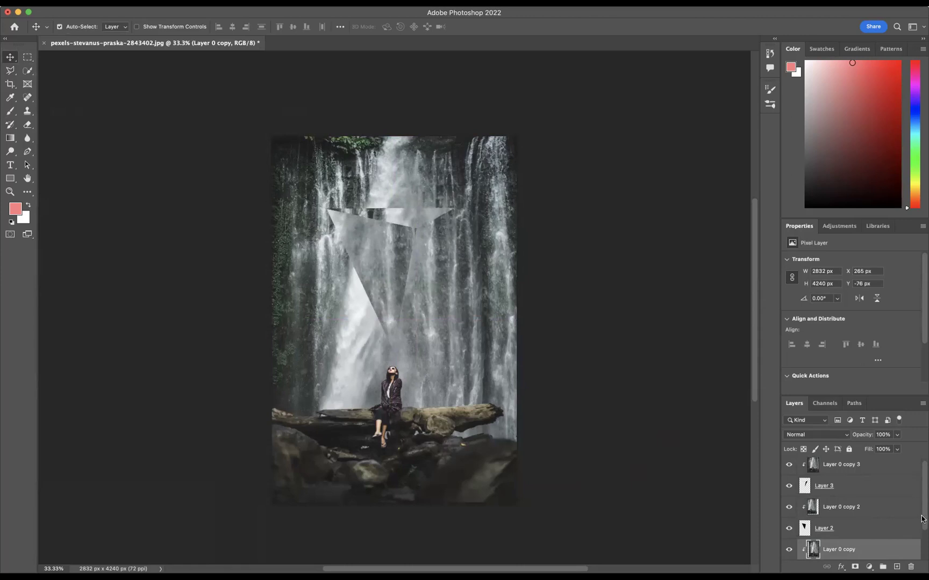
{"action": "scroll", "coordinate": [921, 519], "scroll_direction": "down", "scroll_amount": 2}
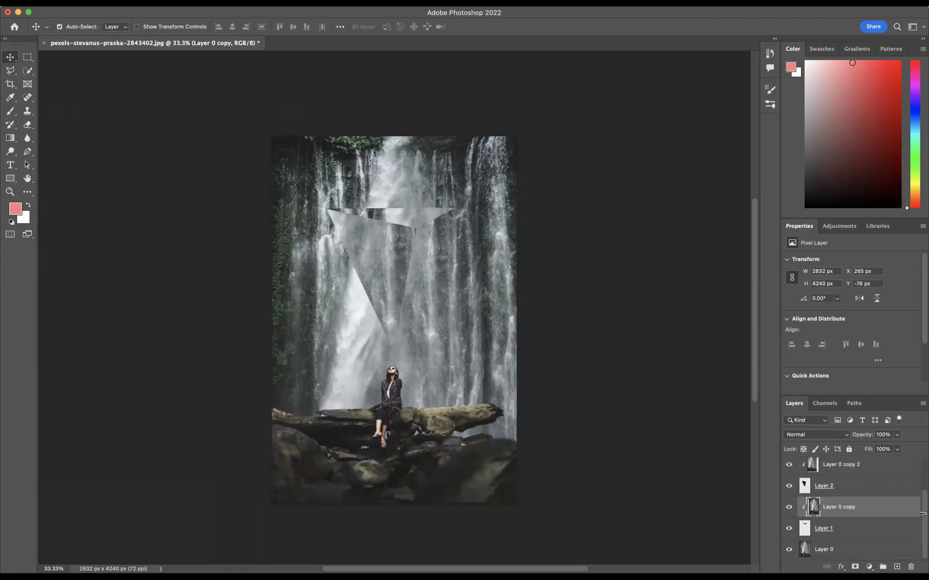
{"action": "scroll", "coordinate": [921, 517], "scroll_direction": "up", "scroll_amount": 1}
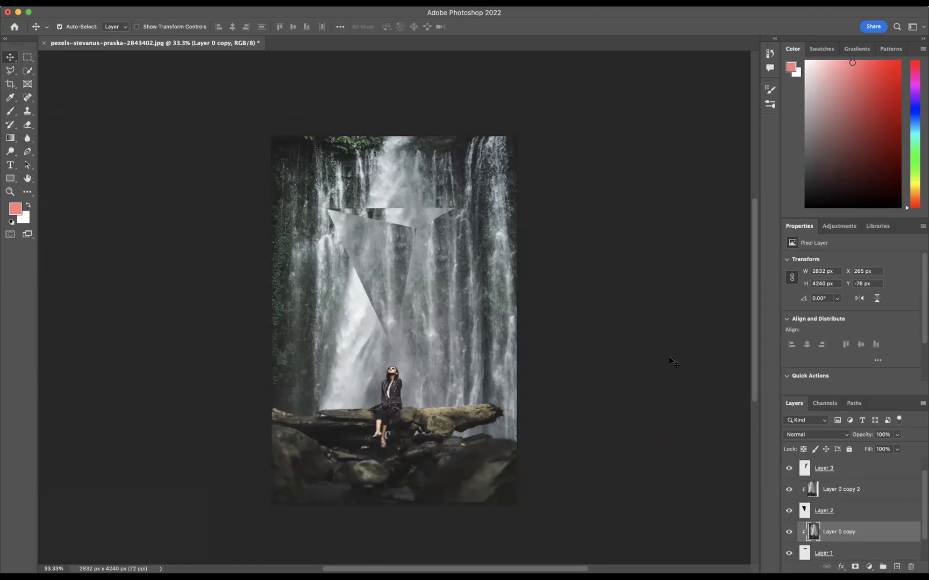
{"action": "left_click", "coordinate": [423, 253]}
{"action": "left_click_drag", "start_coordinate": [421, 255], "coordinate": [404, 278]}
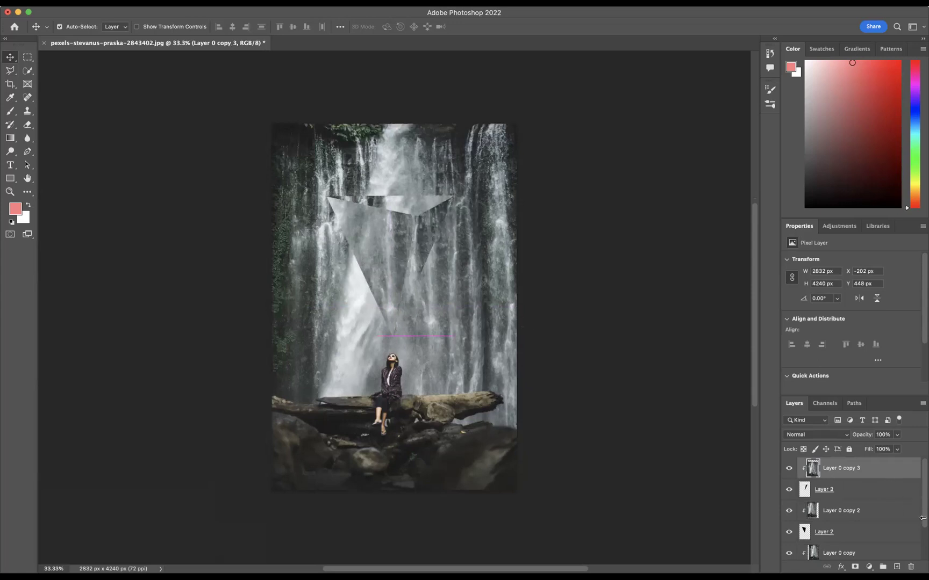
{"action": "left_click_drag", "start_coordinate": [921, 522], "coordinate": [922, 571]}
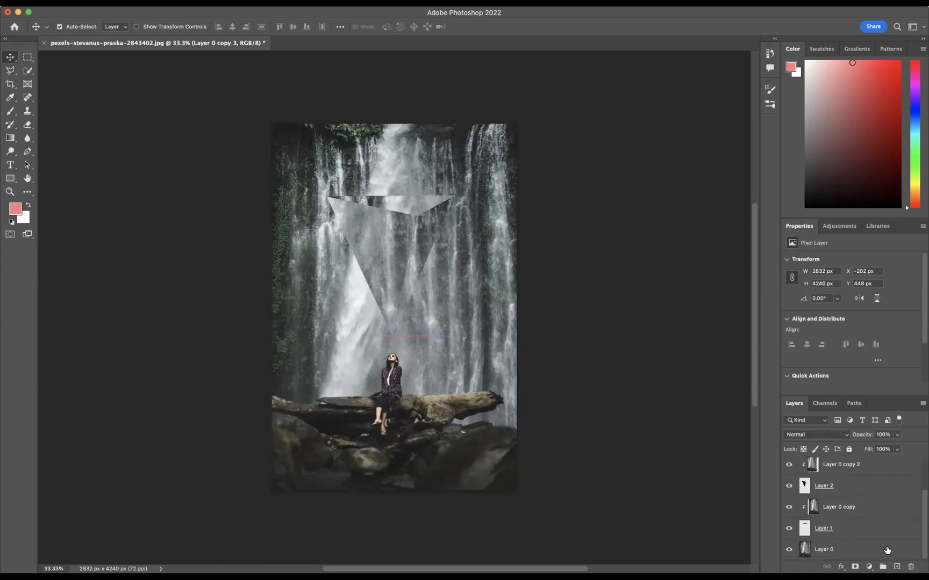
{"action": "left_click", "coordinate": [859, 531], "text": "shift"}
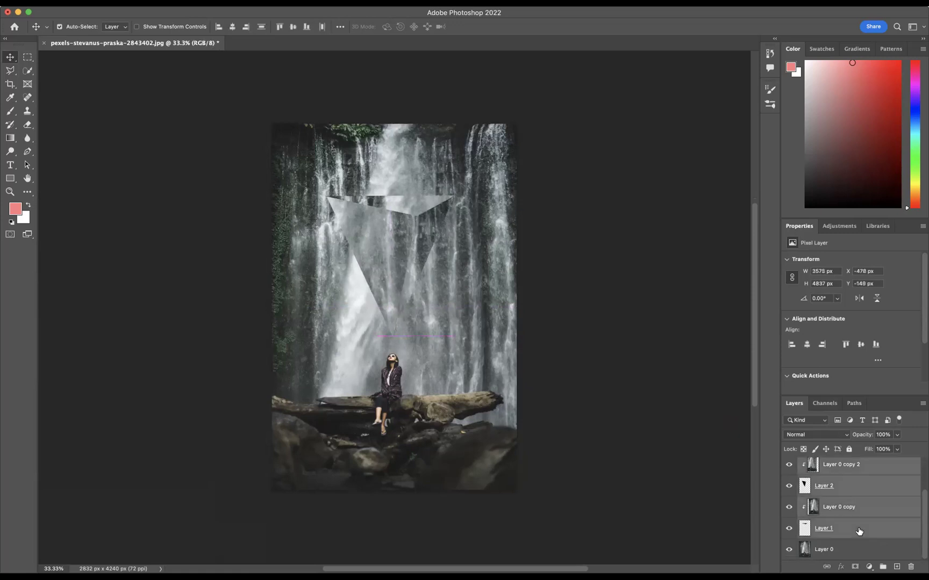
Merge the pyramid layers and give them a black Drop Shadow with 25% spread and 33% opacity
{"action": "key", "text": "super+e"}
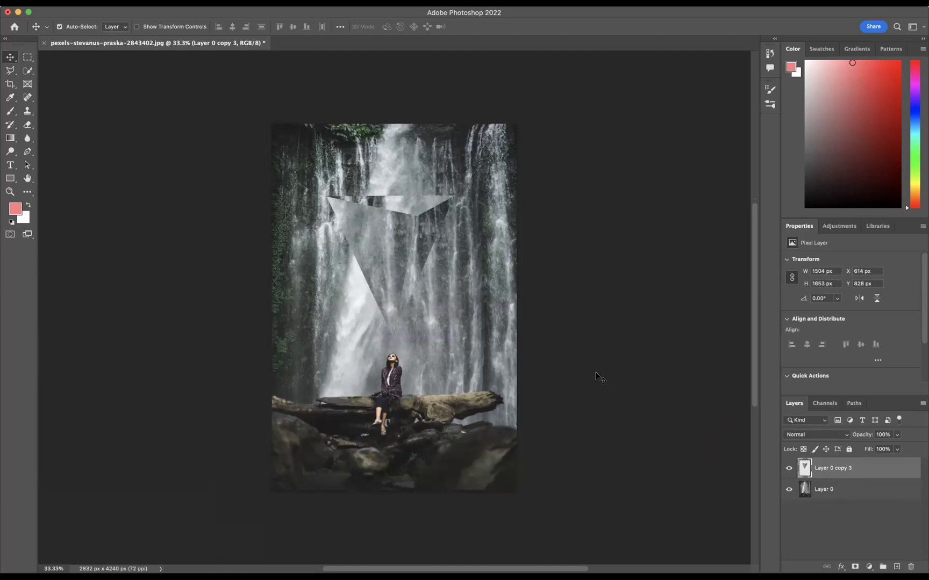
{"action": "double_click", "coordinate": [895, 471]}
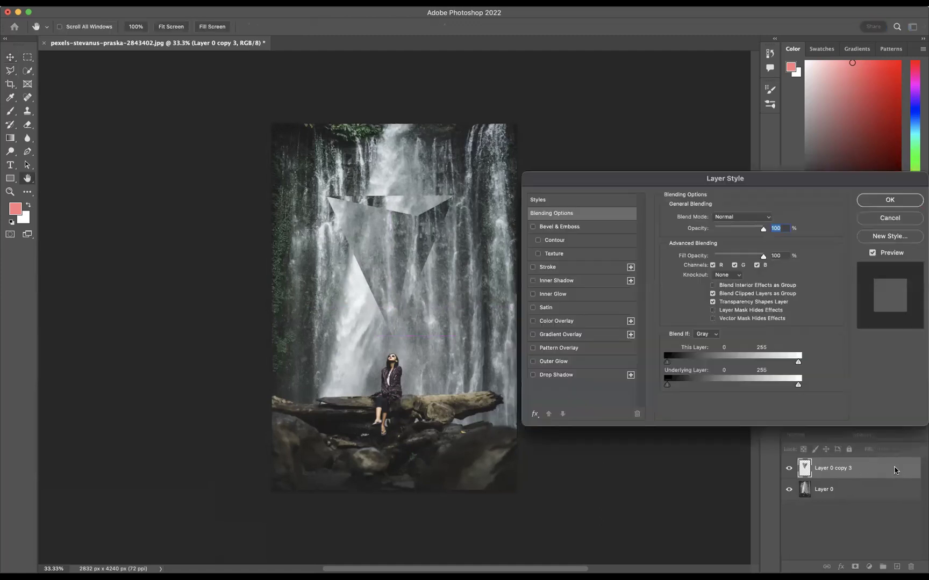
{"action": "left_click", "coordinate": [557, 375]}
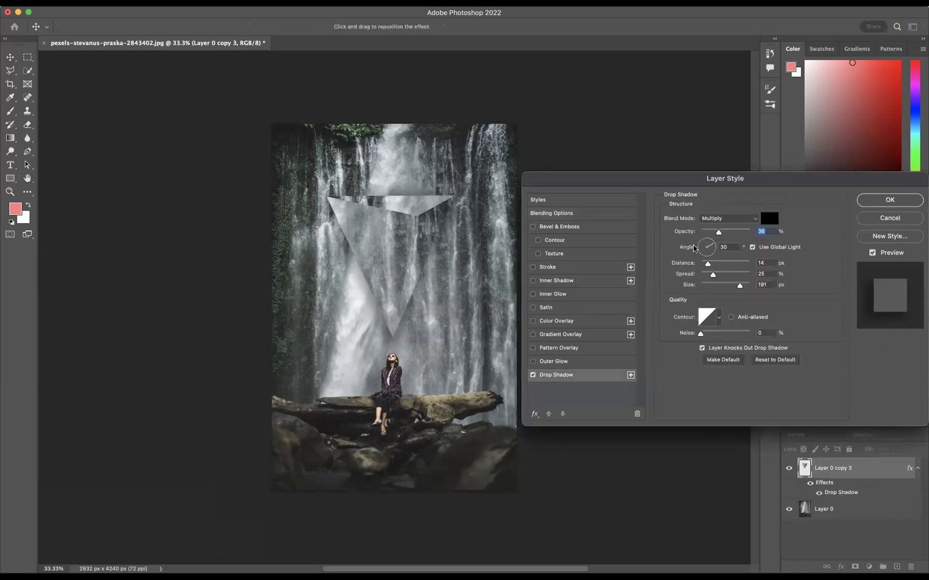
{"action": "left_click", "coordinate": [713, 276]}
{"action": "left_click_drag", "start_coordinate": [719, 237], "coordinate": [717, 236]}
{"action": "left_click", "coordinate": [880, 203]}
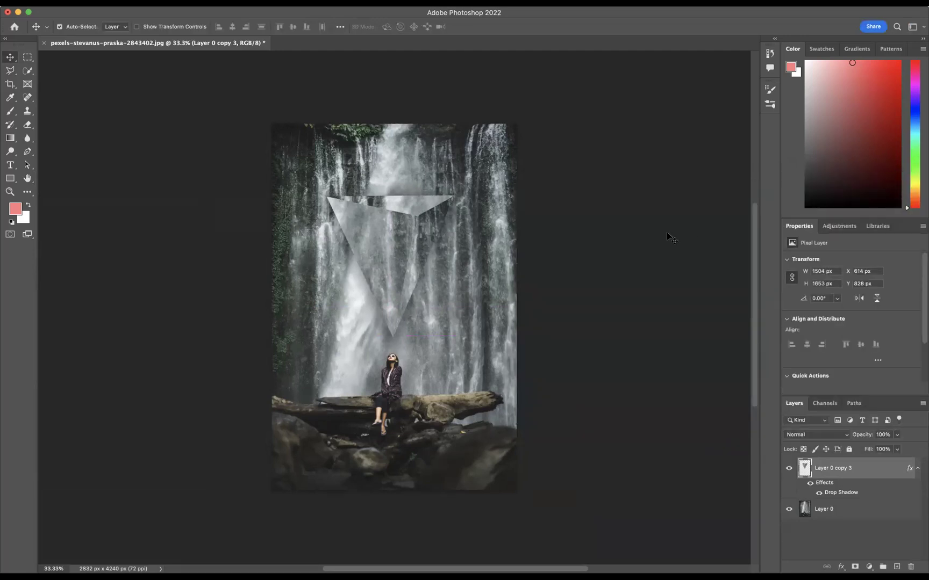